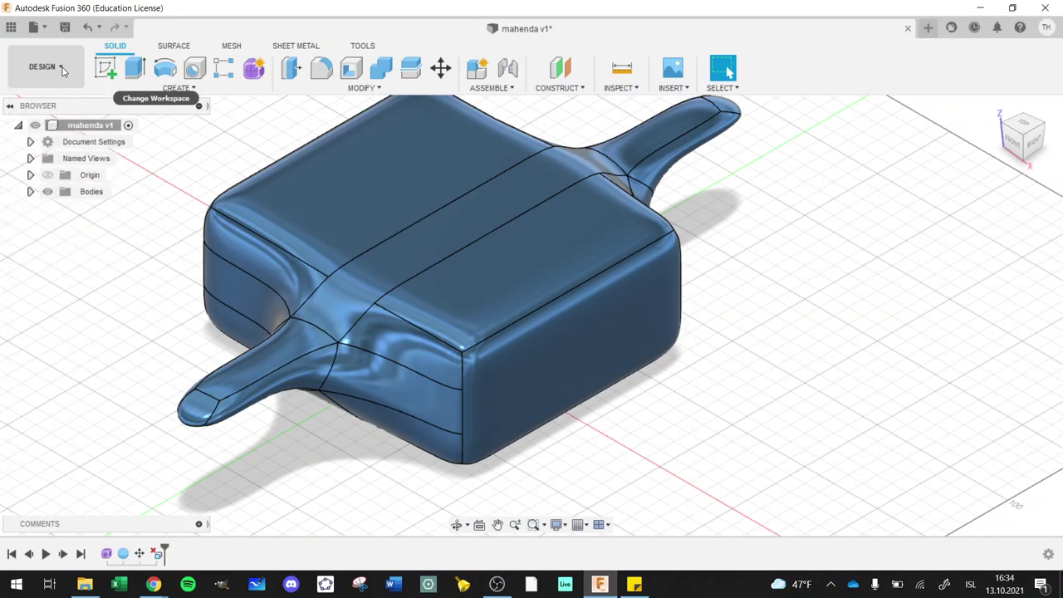
Switch from the Design to the Render workspace and open the Appearance settings.
{"action": "left_click", "coordinate": [63, 71]}
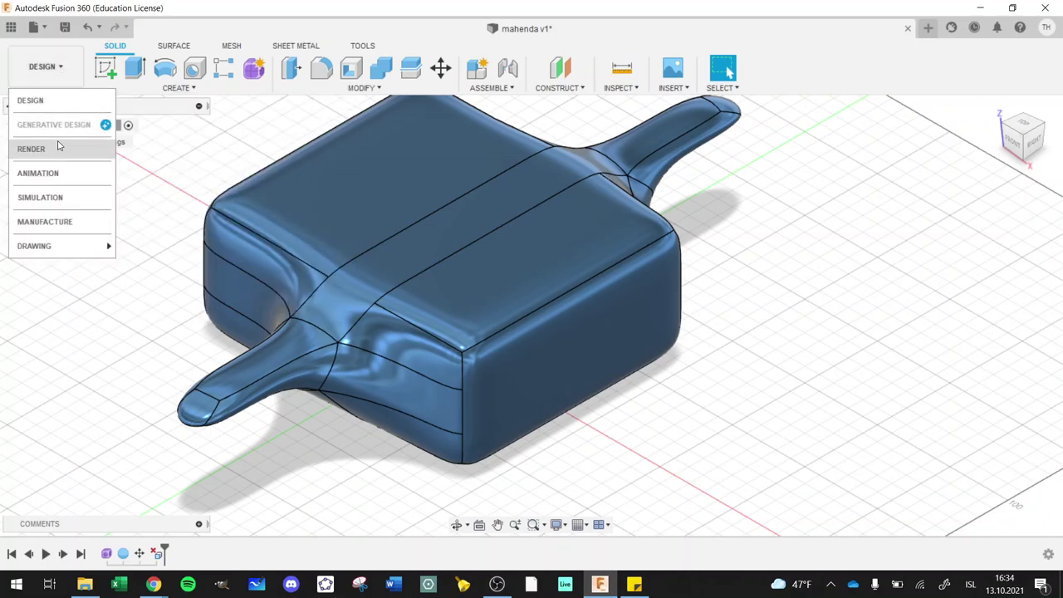
{"action": "left_click", "coordinate": [32, 149]}
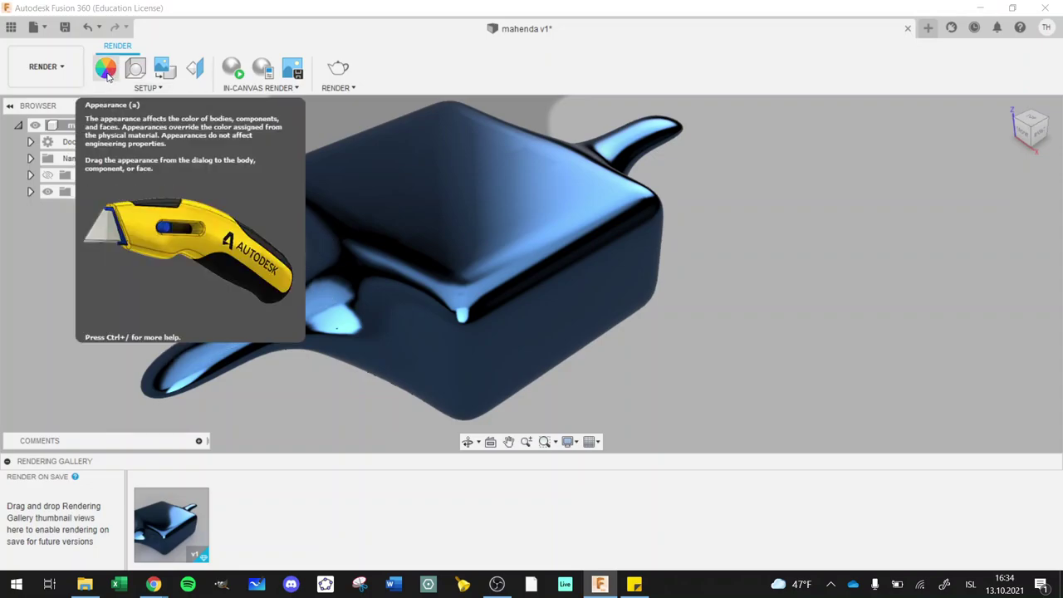
{"action": "left_click", "coordinate": [107, 76]}
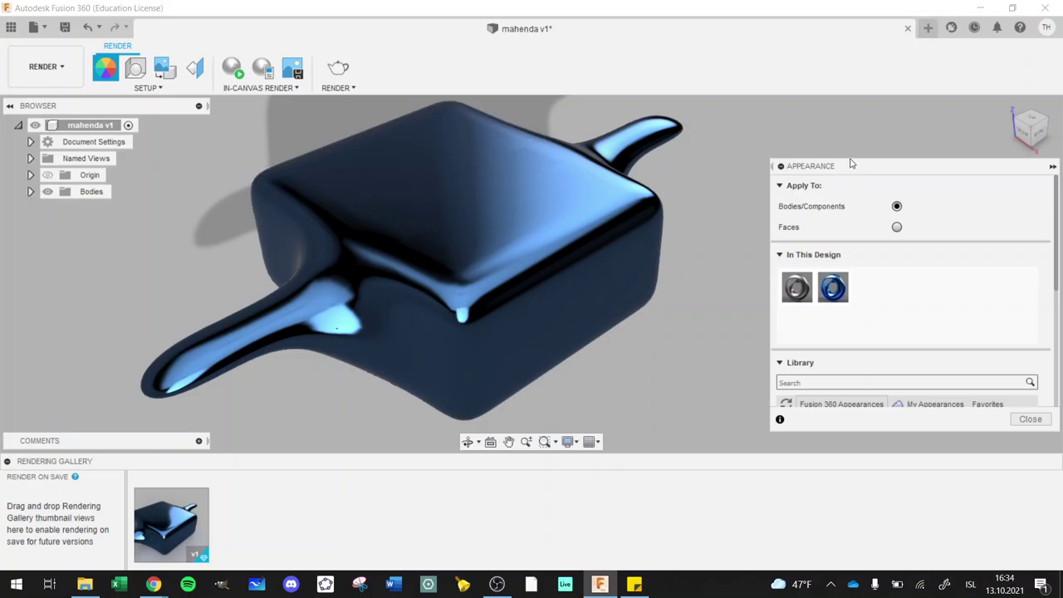
Browse the appearance library, examining the materials in the Metal, Wood and Other > Emissive categories.
{"action": "scroll", "coordinate": [871, 301], "scroll_direction": "down", "scroll_amount": 5}
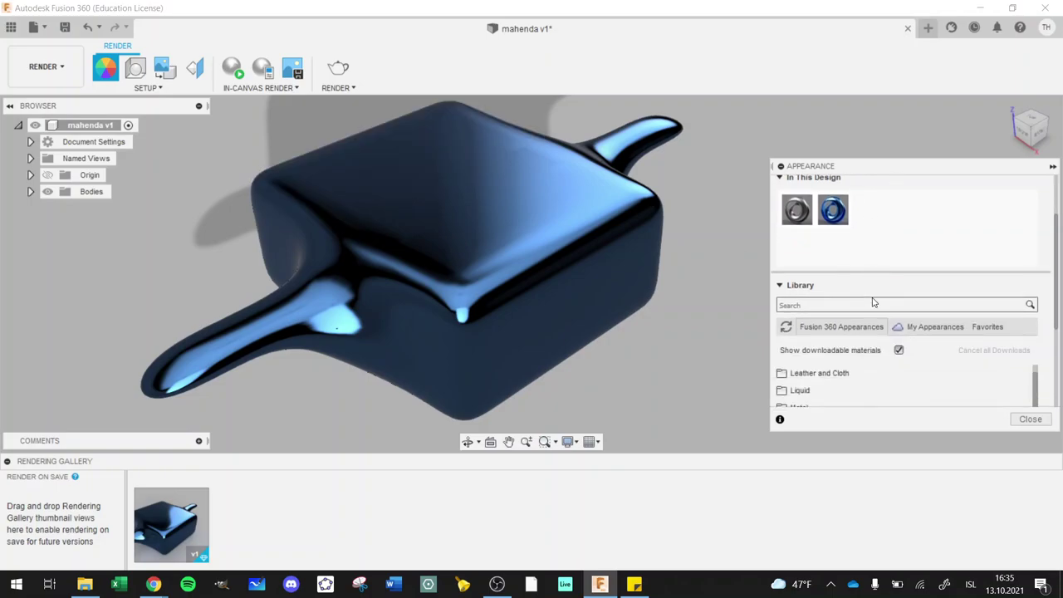
{"action": "scroll", "coordinate": [839, 302], "scroll_direction": "down", "scroll_amount": 1}
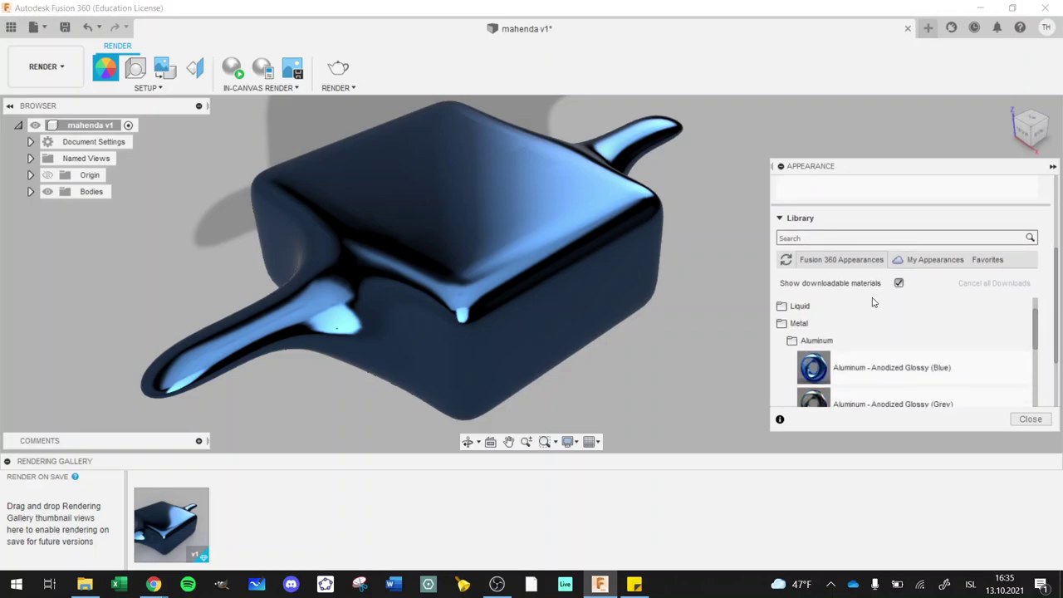
{"action": "left_click", "coordinate": [815, 329]}
{"action": "scroll", "coordinate": [815, 331], "scroll_direction": "up", "scroll_amount": 3}
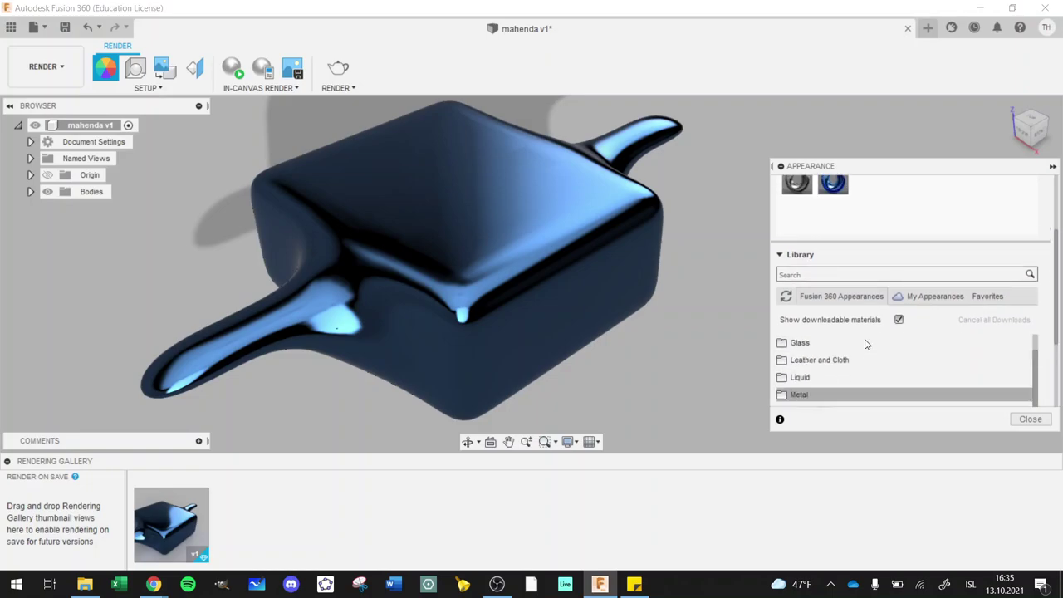
{"action": "scroll", "coordinate": [850, 360], "scroll_direction": "down", "scroll_amount": 3}
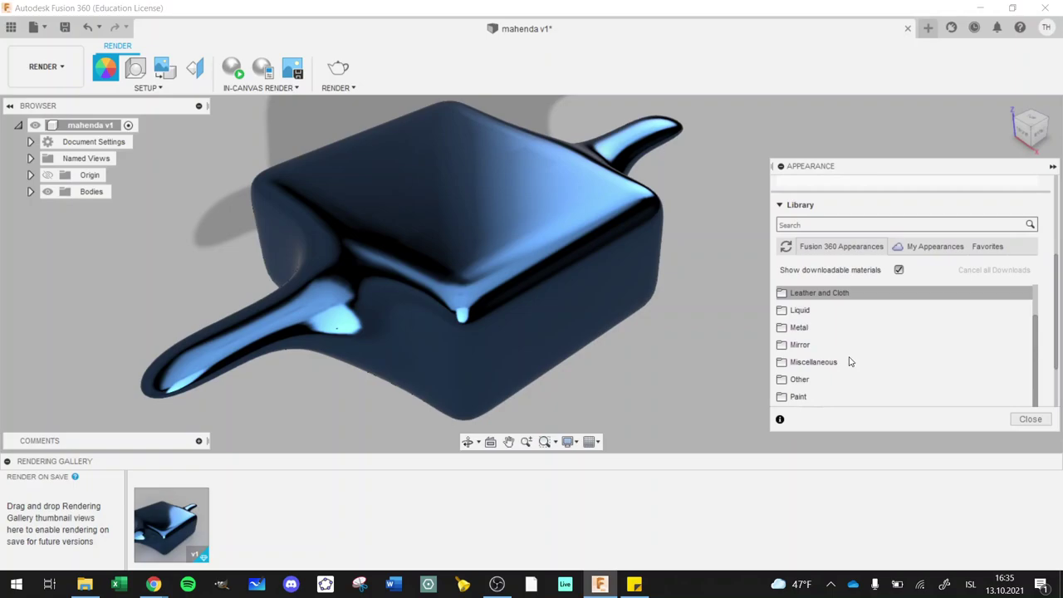
{"action": "scroll", "coordinate": [833, 368], "scroll_direction": "down", "scroll_amount": 2}
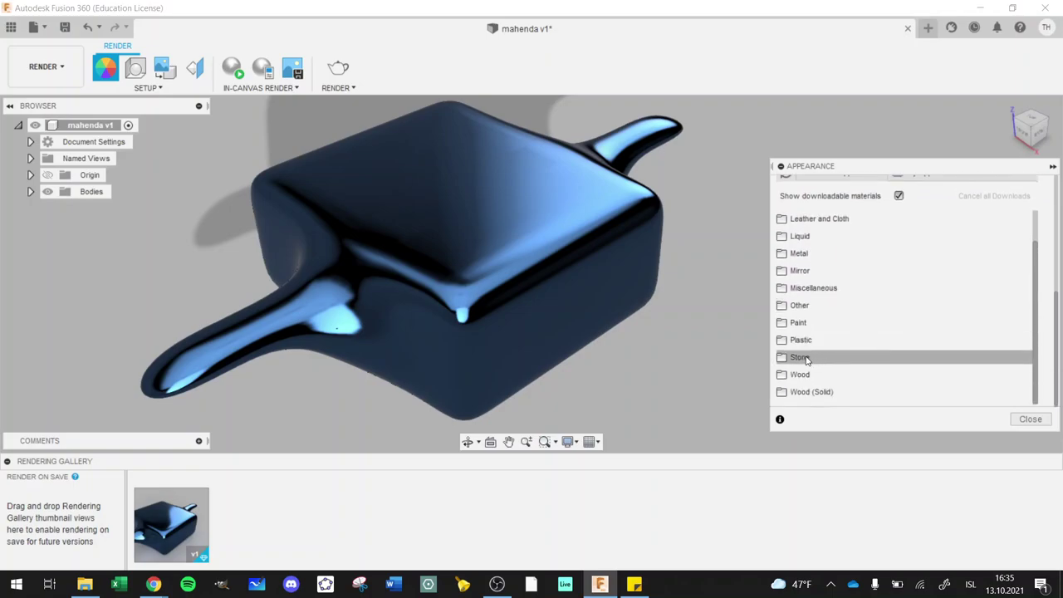
{"action": "left_click", "coordinate": [803, 375]}
{"action": "scroll", "coordinate": [803, 378], "scroll_direction": "down", "scroll_amount": 5}
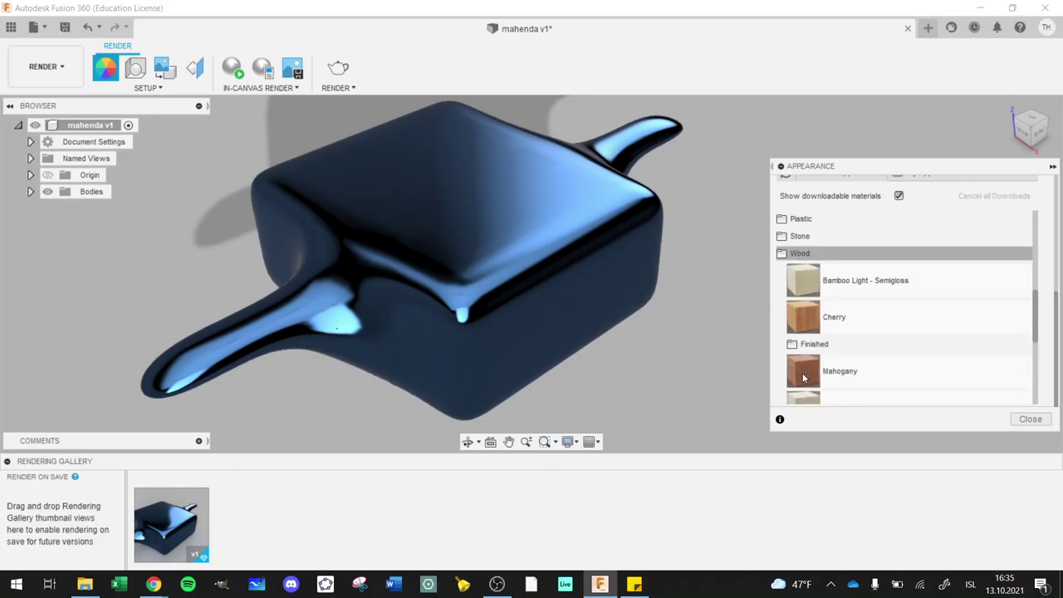
{"action": "scroll", "coordinate": [803, 375], "scroll_direction": "up", "scroll_amount": 6}
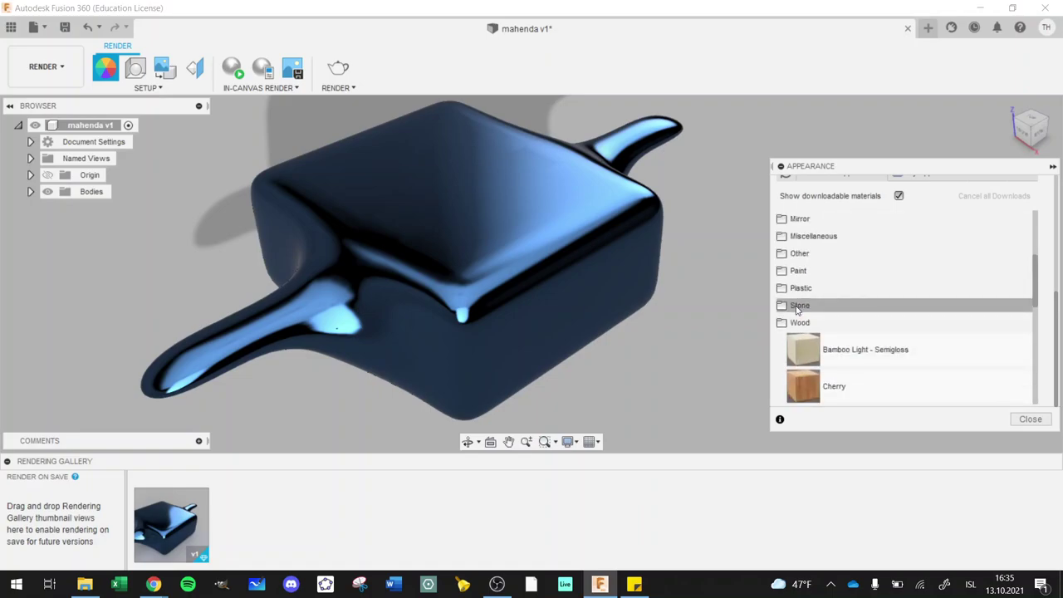
{"action": "left_click", "coordinate": [798, 254]}
{"action": "left_click", "coordinate": [823, 305]}
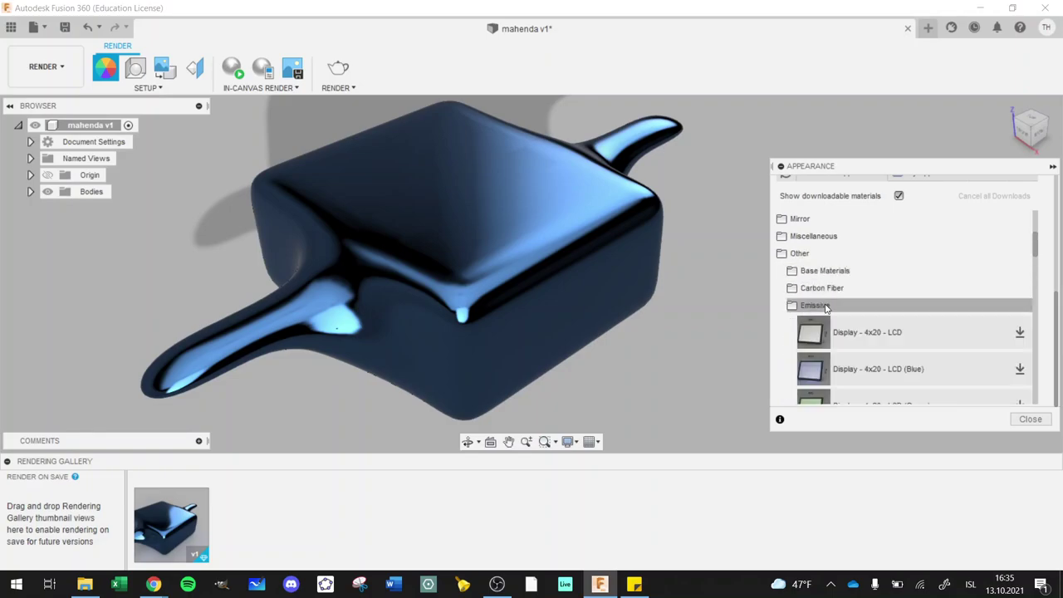
{"action": "scroll", "coordinate": [914, 315], "scroll_direction": "down", "scroll_amount": 3}
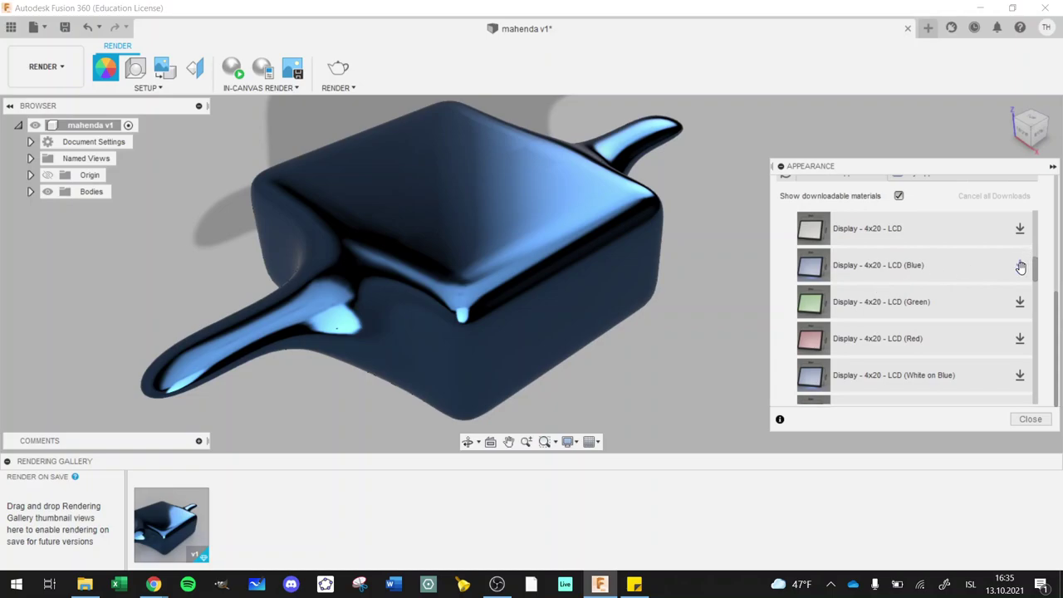
{"action": "scroll", "coordinate": [926, 278], "scroll_direction": "up", "scroll_amount": 2}
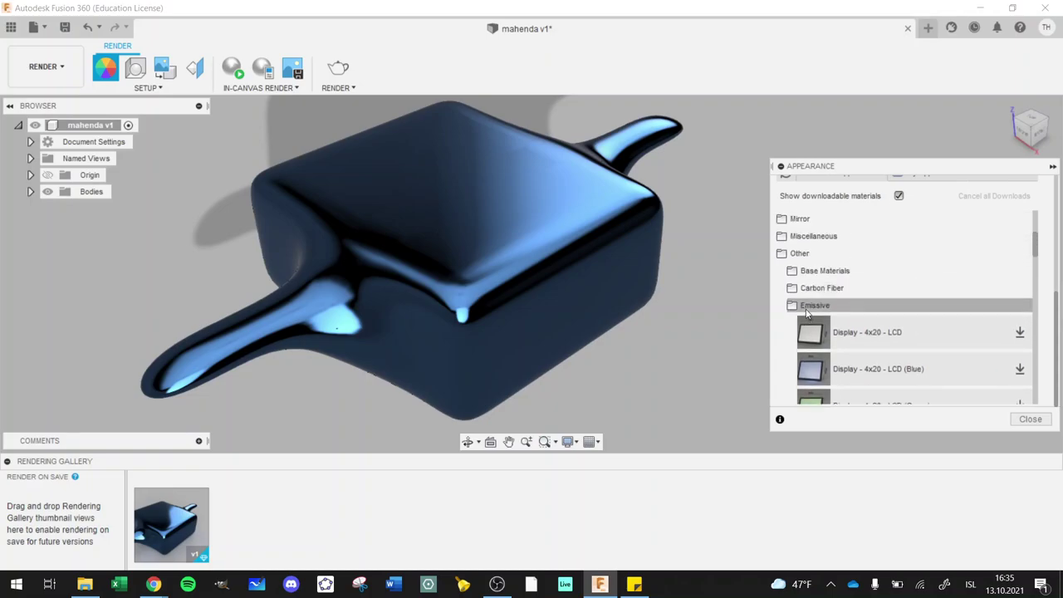
{"action": "left_click", "coordinate": [810, 307]}
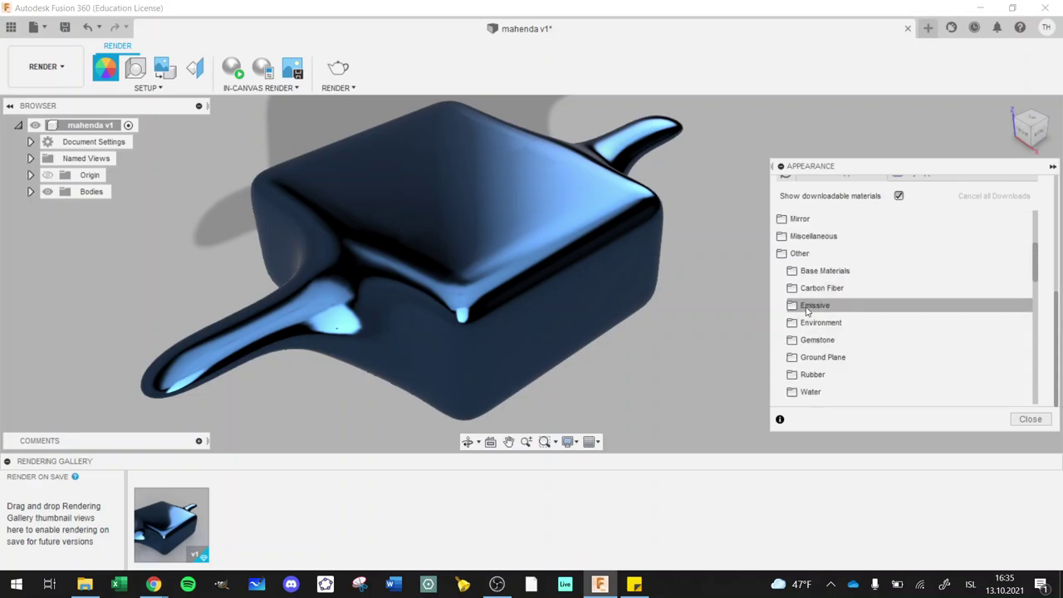
Apply the Carbon Fiber - Plain appearance from the Miscellaneous category to the whole body.
{"action": "left_click", "coordinate": [803, 238]}
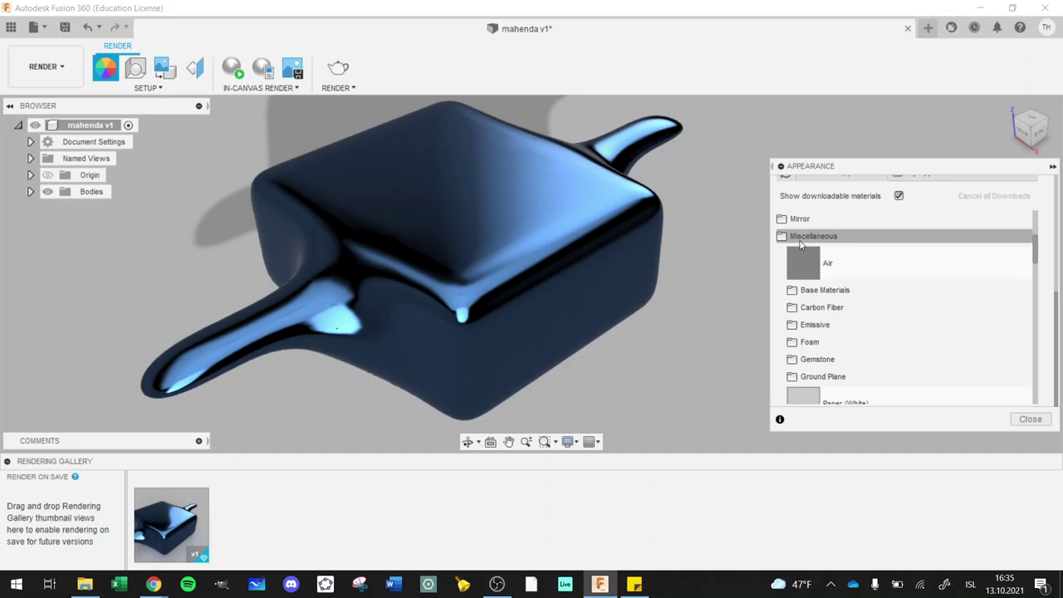
{"action": "left_click", "coordinate": [821, 325]}
{"action": "left_click", "coordinate": [818, 309]}
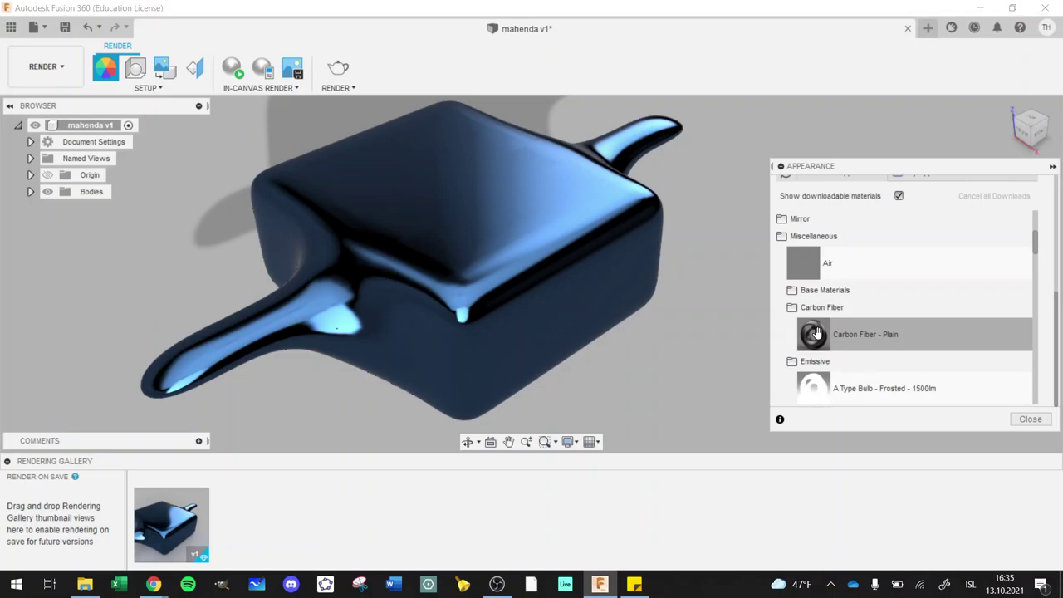
{"action": "left_click_drag", "start_coordinate": [816, 333], "coordinate": [616, 287]}
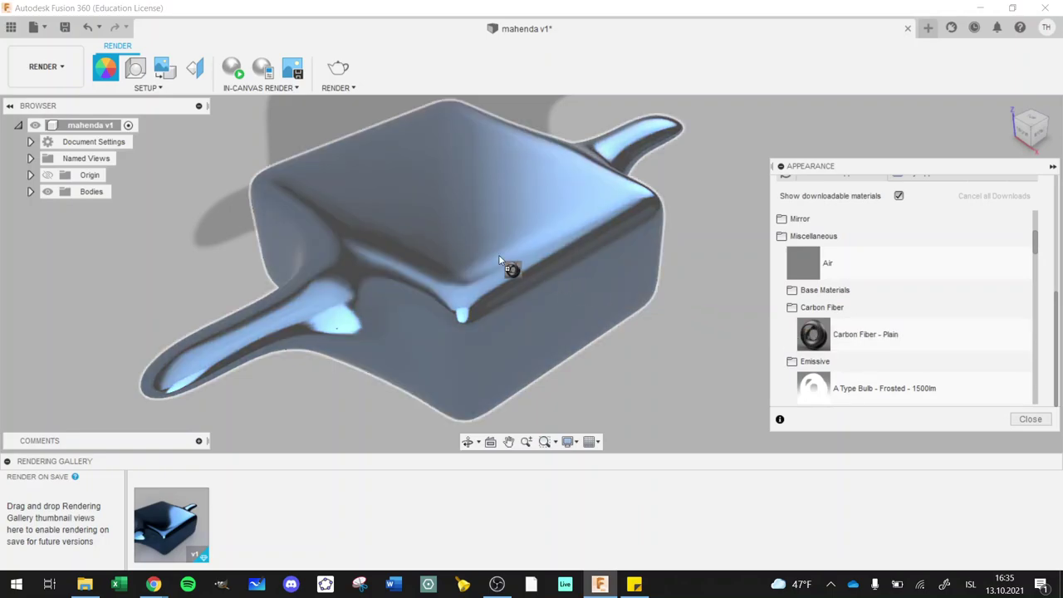
{"action": "left_click_drag", "start_coordinate": [498, 260], "coordinate": [500, 260]}
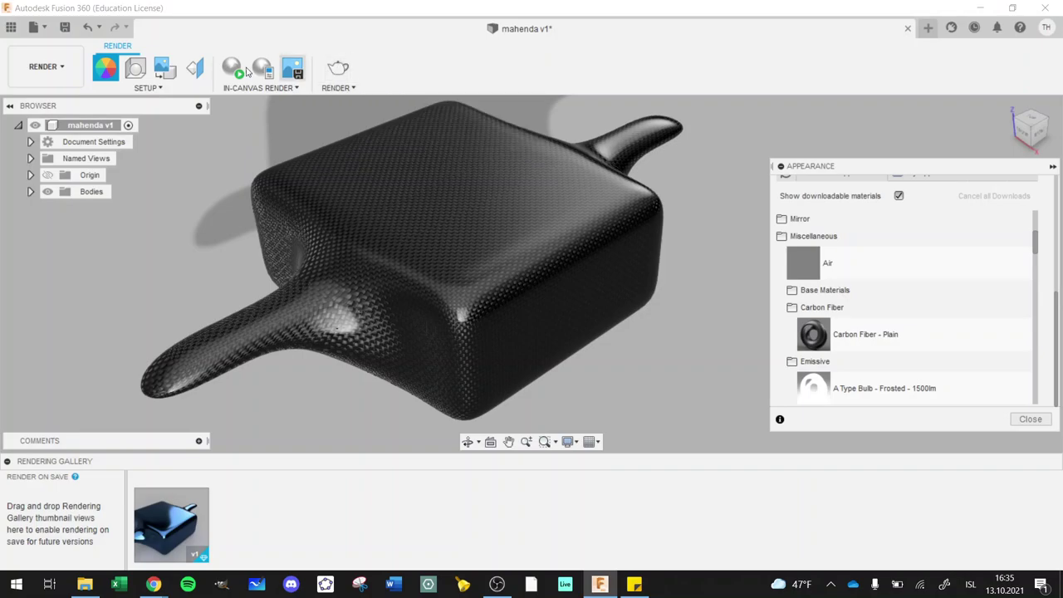
In the scene settings, raise the environment brightness to about 2333 lx and rotate the environment to about 141 degrees.
{"action": "left_click", "coordinate": [139, 70]}
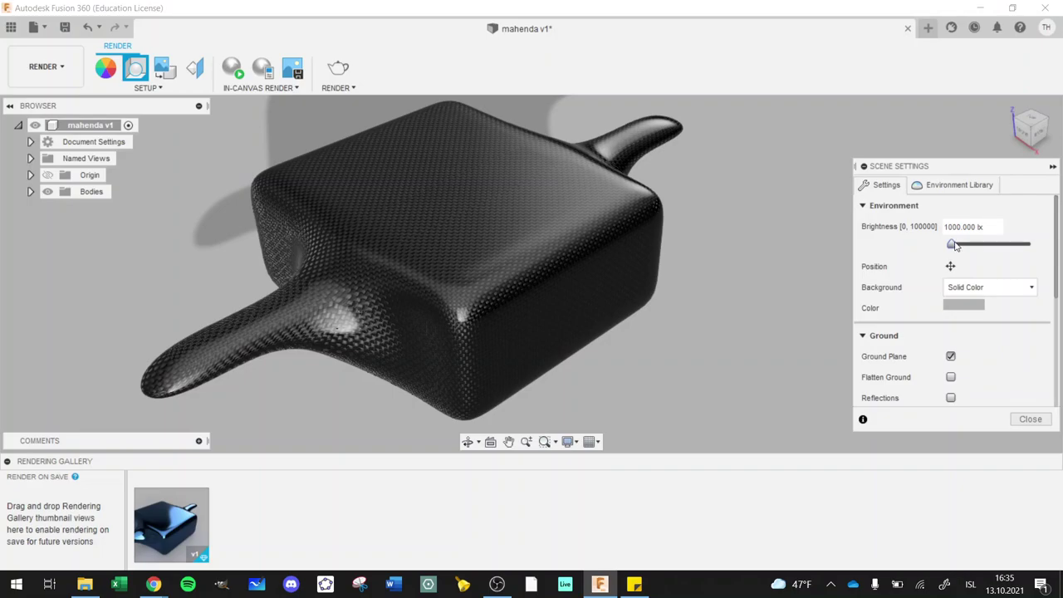
{"action": "left_click_drag", "start_coordinate": [954, 245], "coordinate": [959, 249]}
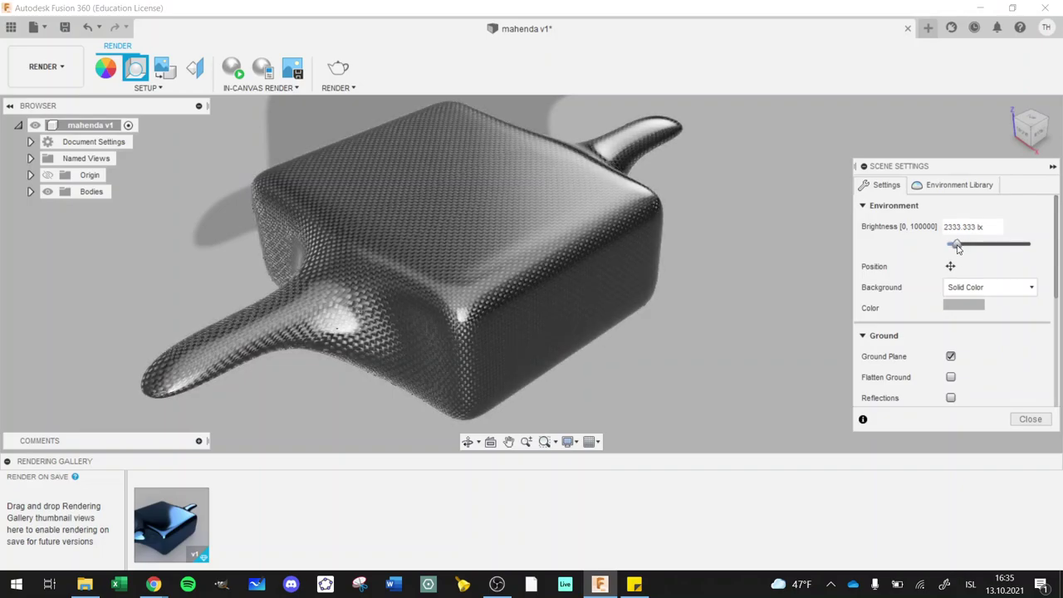
{"action": "left_click", "coordinate": [951, 265]}
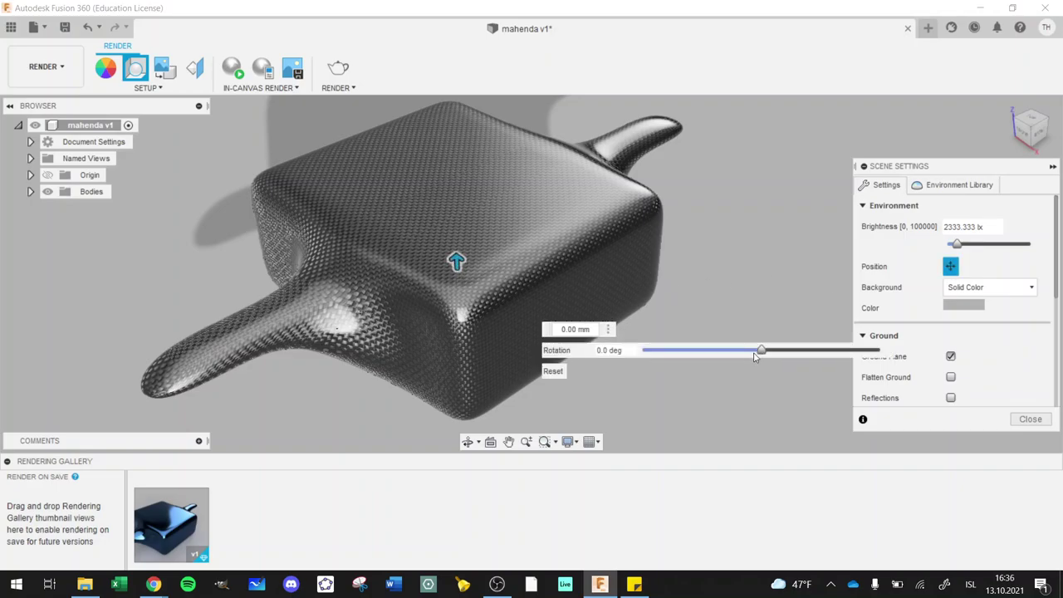
{"action": "left_click_drag", "start_coordinate": [764, 352], "coordinate": [856, 352]}
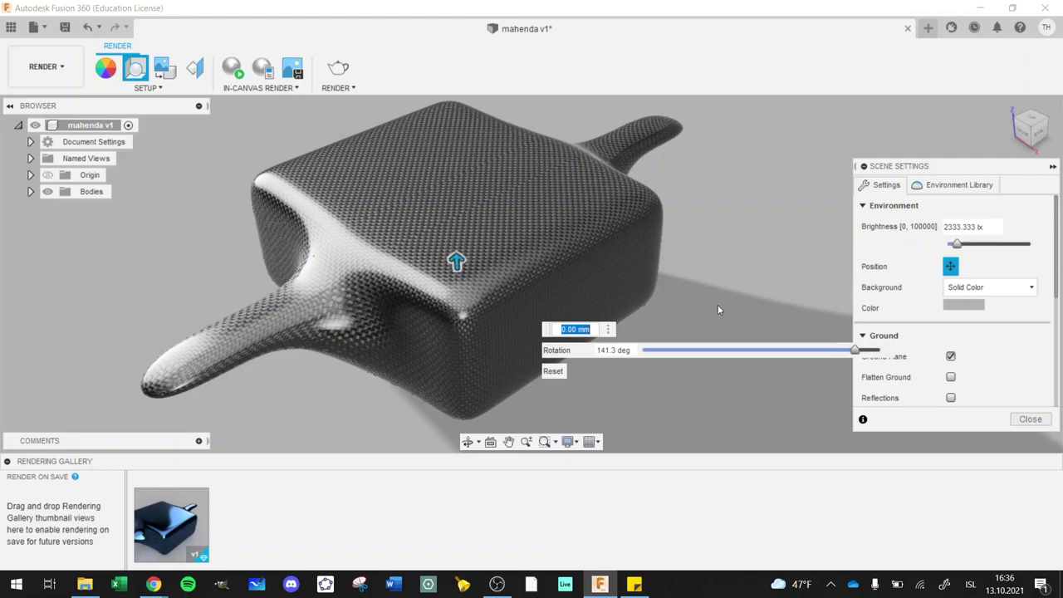
{"action": "left_click", "coordinate": [950, 266]}
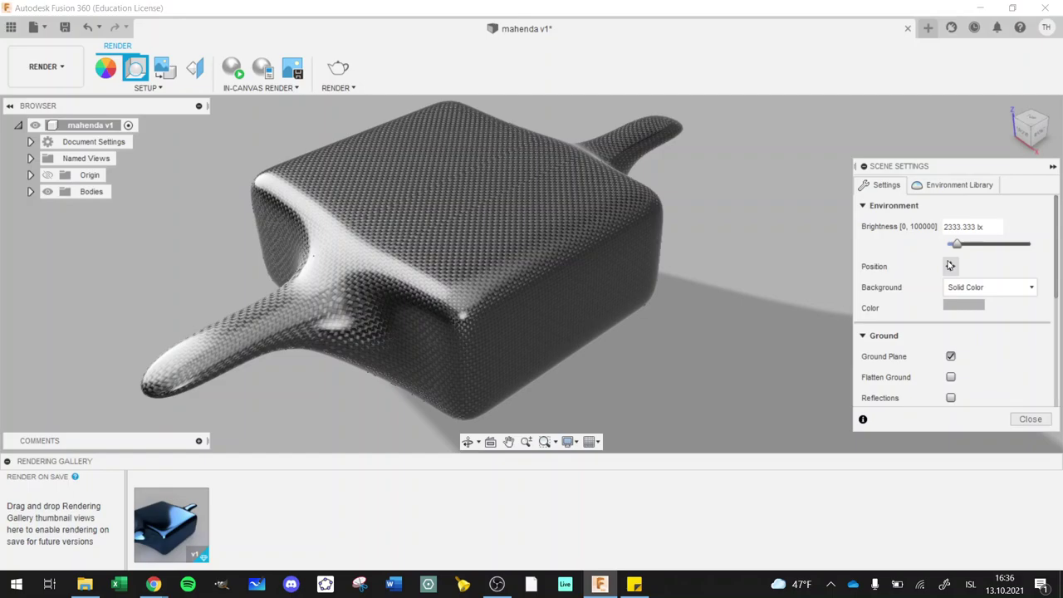
Enable reflections on the ground plane and close the scene settings.
{"action": "scroll", "coordinate": [995, 353], "scroll_direction": "down", "scroll_amount": 3}
{"action": "left_click", "coordinate": [951, 308]}
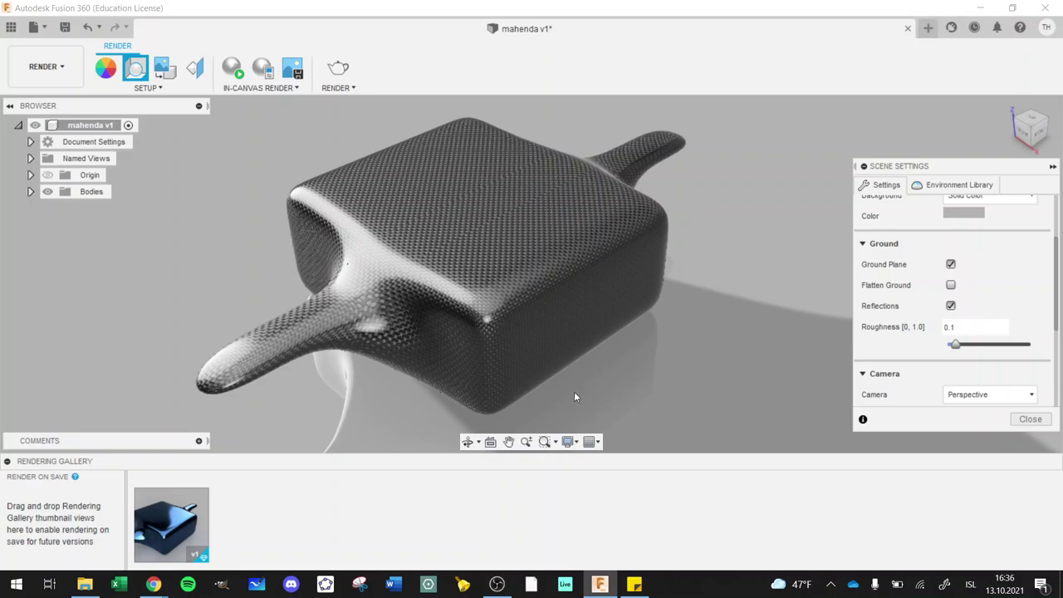
{"action": "left_click", "coordinate": [1031, 418]}
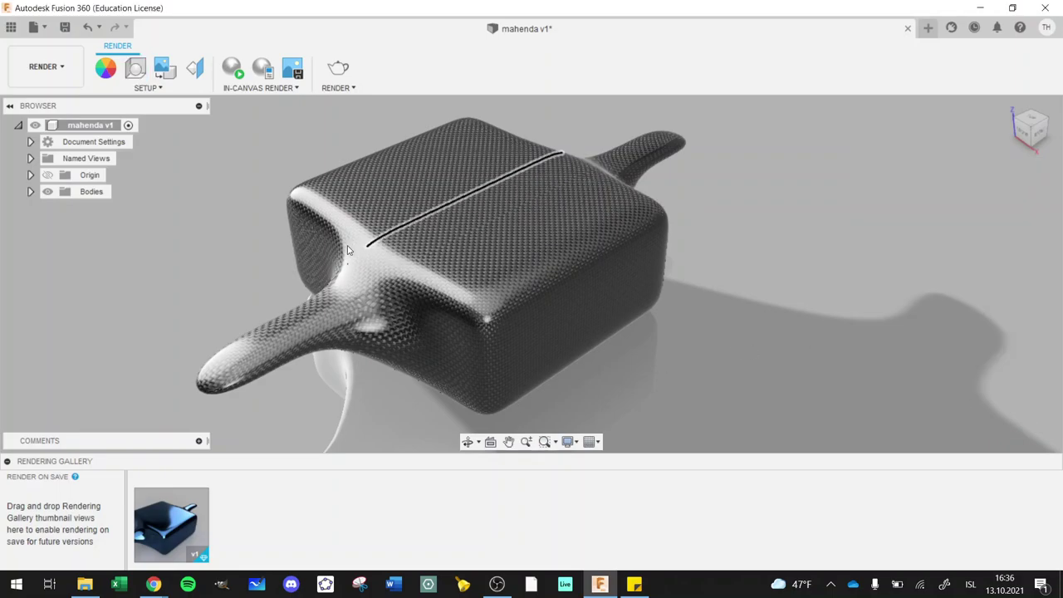
Open the render settings and choose a custom image format.
{"action": "left_click", "coordinate": [333, 75]}
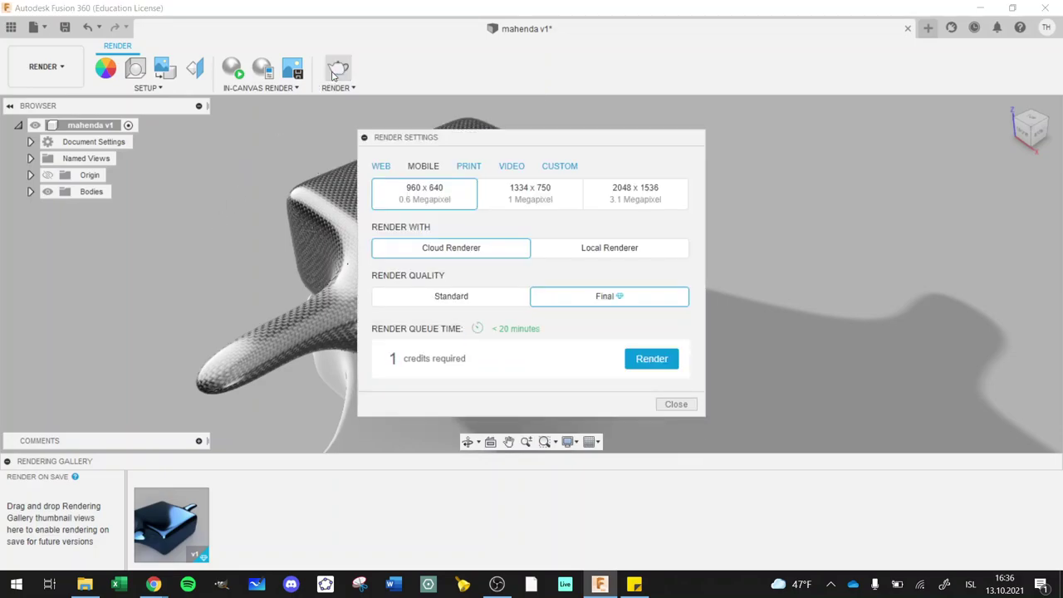
{"action": "left_click", "coordinate": [563, 168]}
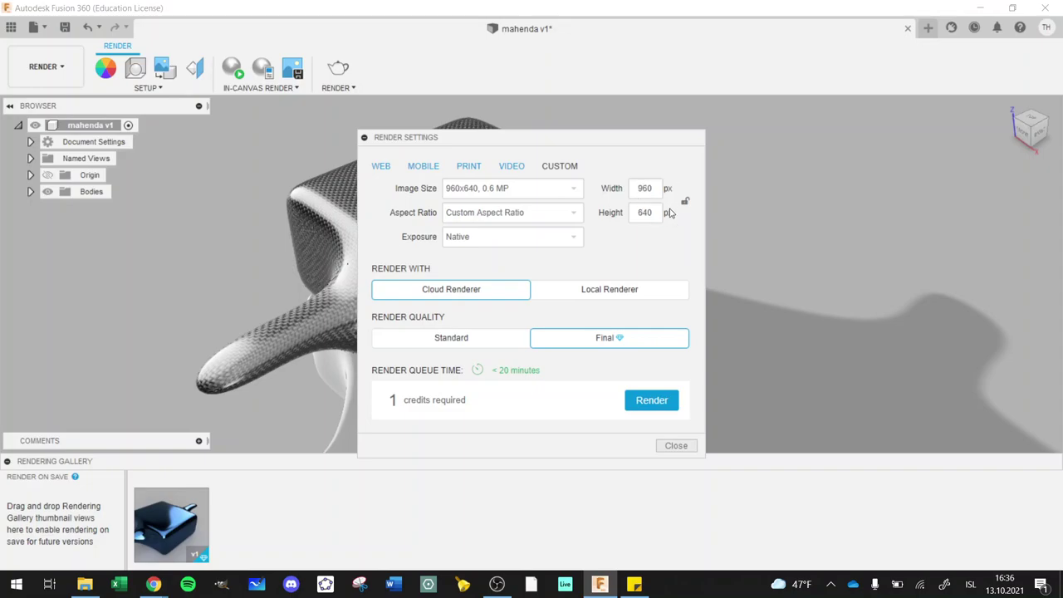
Try the 1:1 Square and 16:9 Widescreen aspect ratios for the render.
{"action": "left_click", "coordinate": [524, 213]}
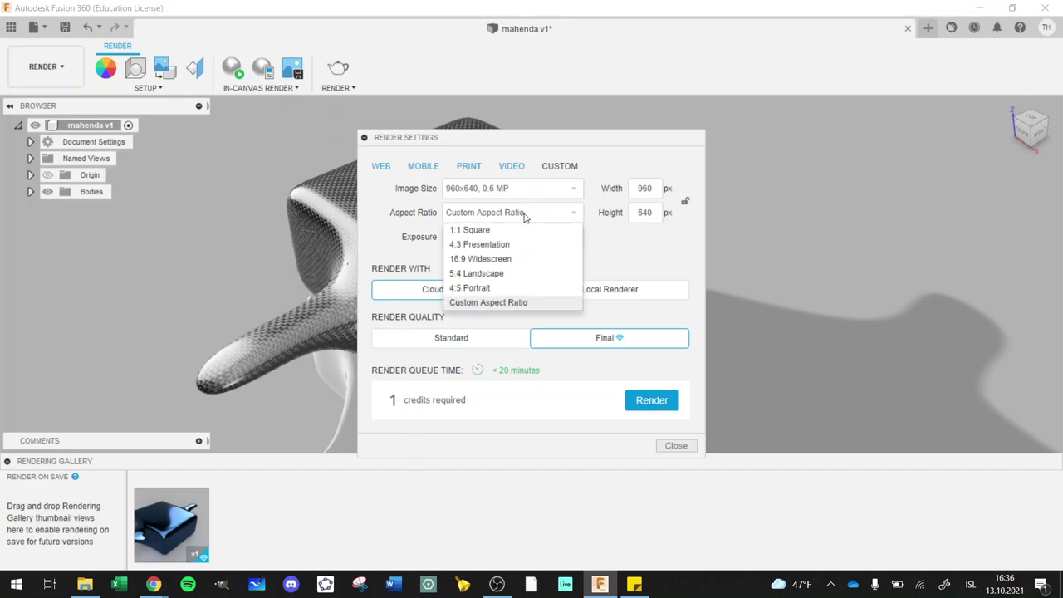
{"action": "left_click", "coordinate": [516, 232]}
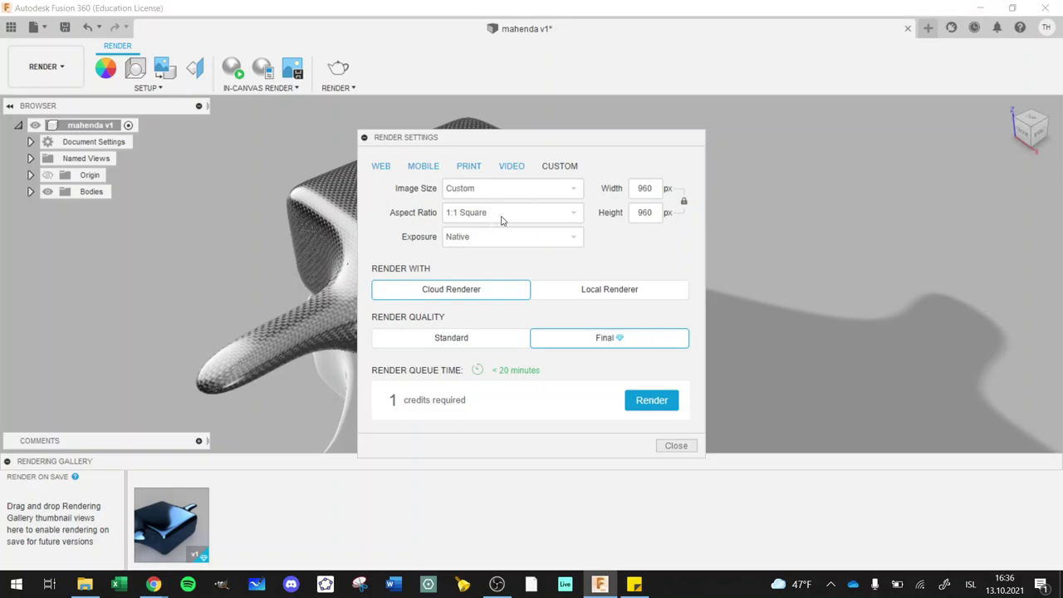
{"action": "left_click", "coordinate": [502, 219]}
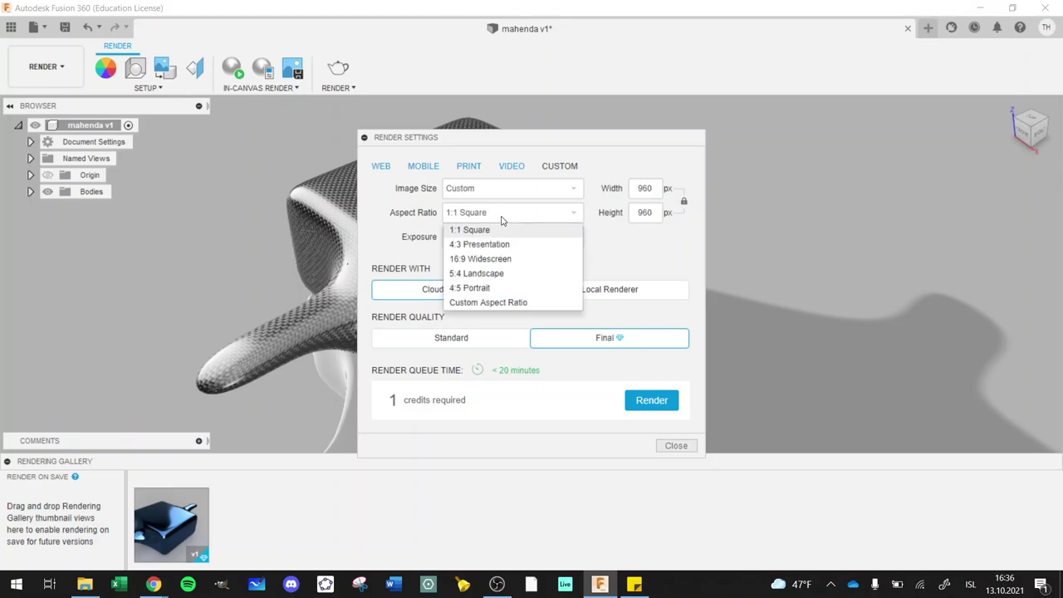
{"action": "left_click", "coordinate": [503, 260]}
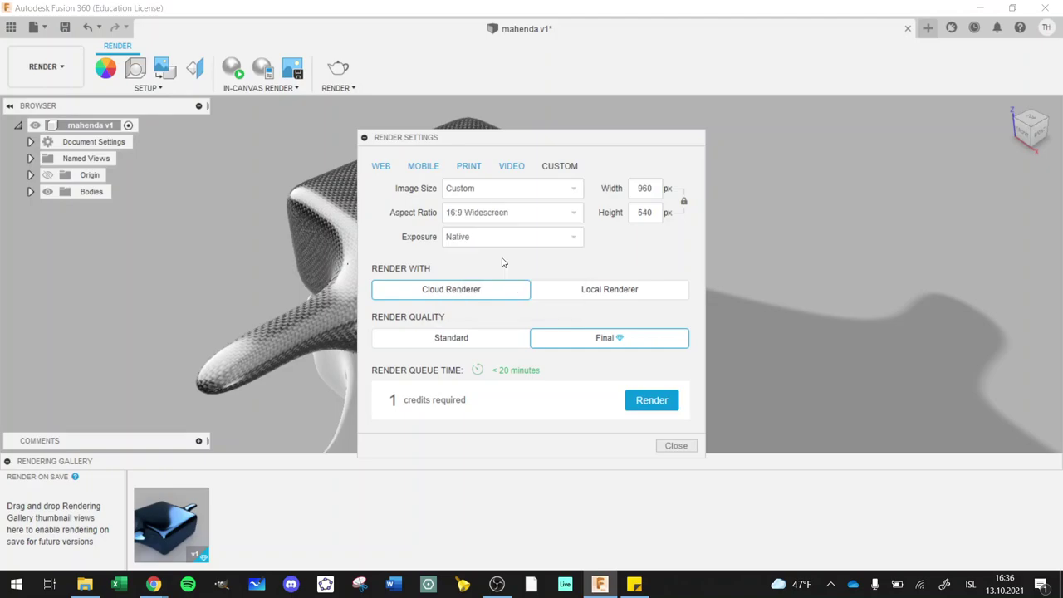
Set the render's aspect ratio to 4:3 Presentation and start the cloud render at Final quality.
{"action": "left_click", "coordinate": [477, 219]}
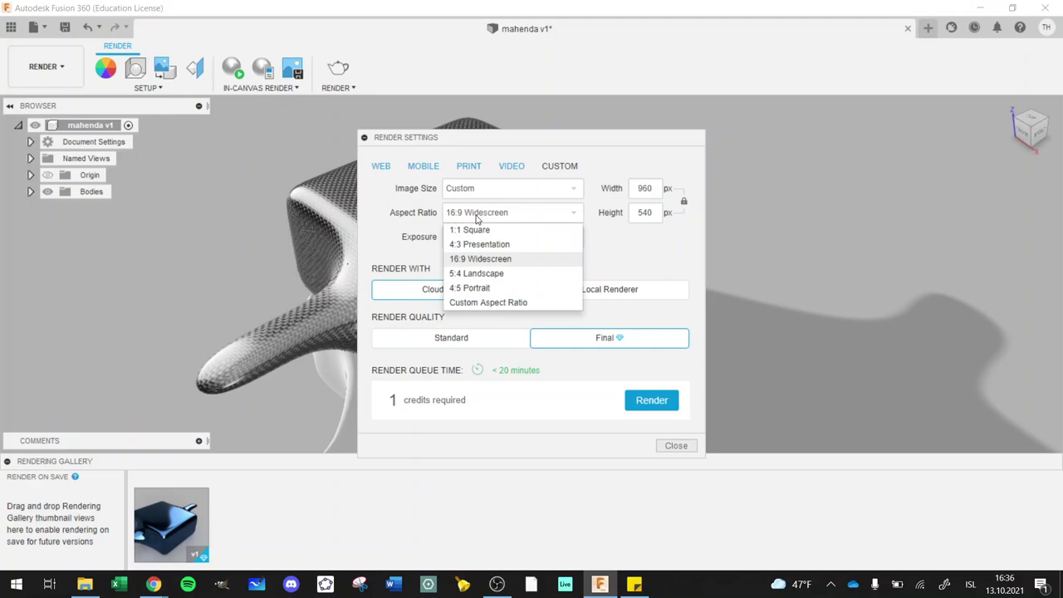
{"action": "left_click", "coordinate": [479, 245]}
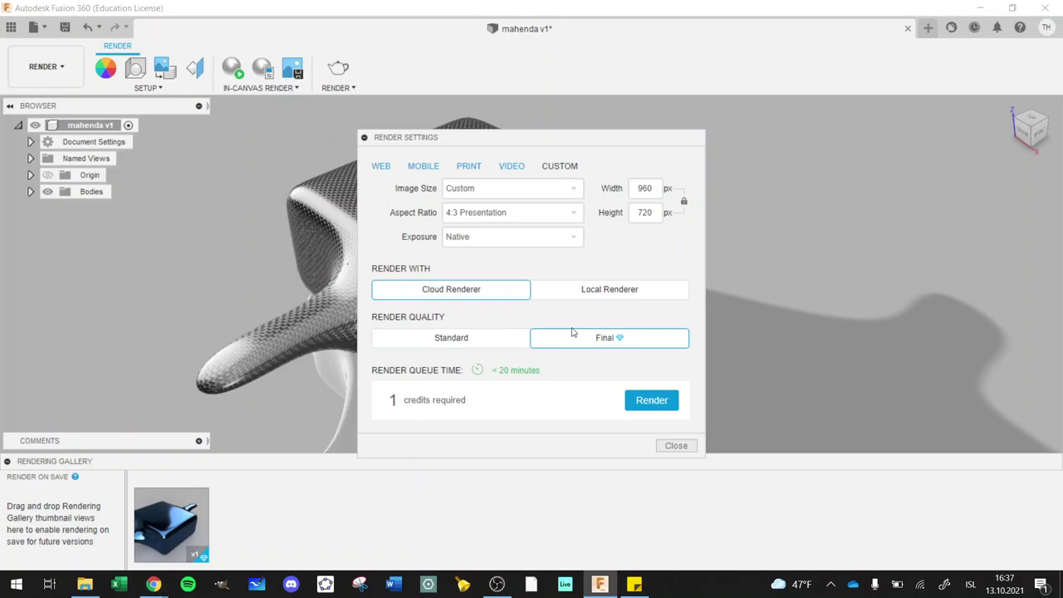
{"action": "left_click", "coordinate": [642, 402]}
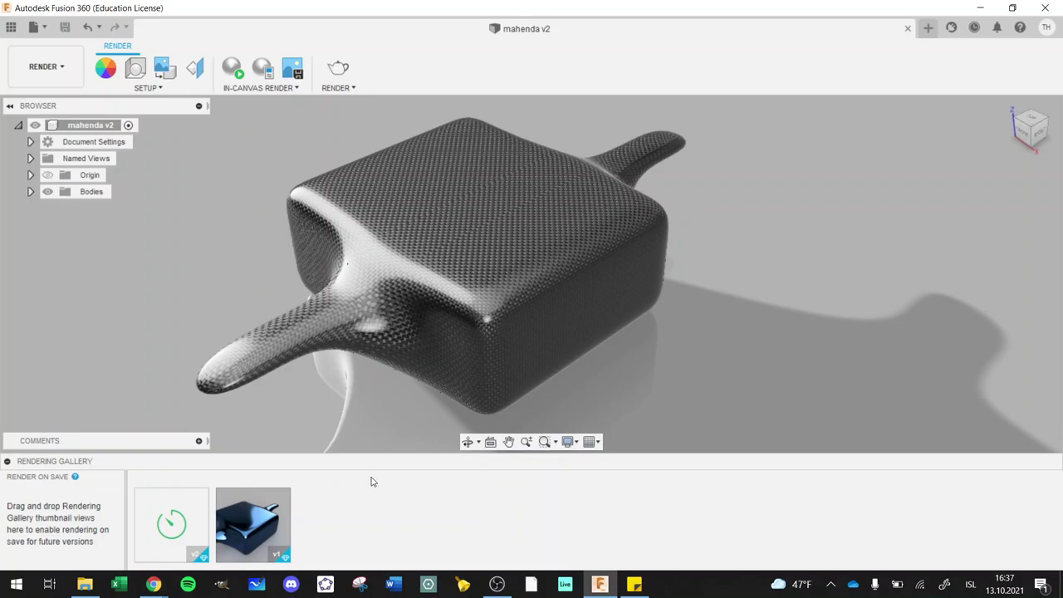
Open the finished v1 render in the rendering gallery and bring up its PNG download, cancelling without saving.
{"action": "mouse_move", "coordinate": [169, 529]}
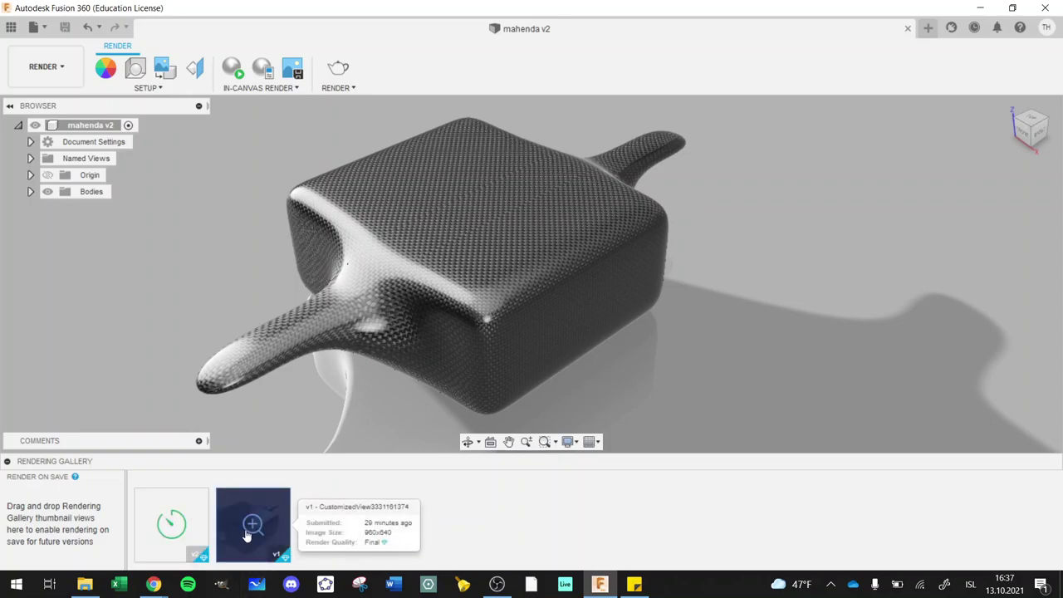
{"action": "left_click", "coordinate": [252, 528]}
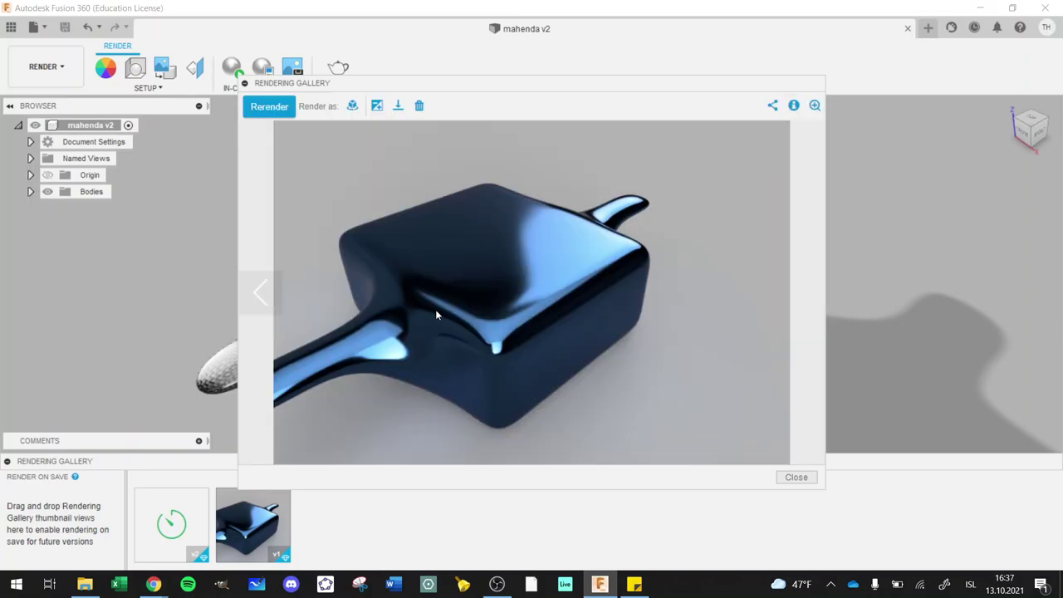
{"action": "left_click", "coordinate": [399, 108]}
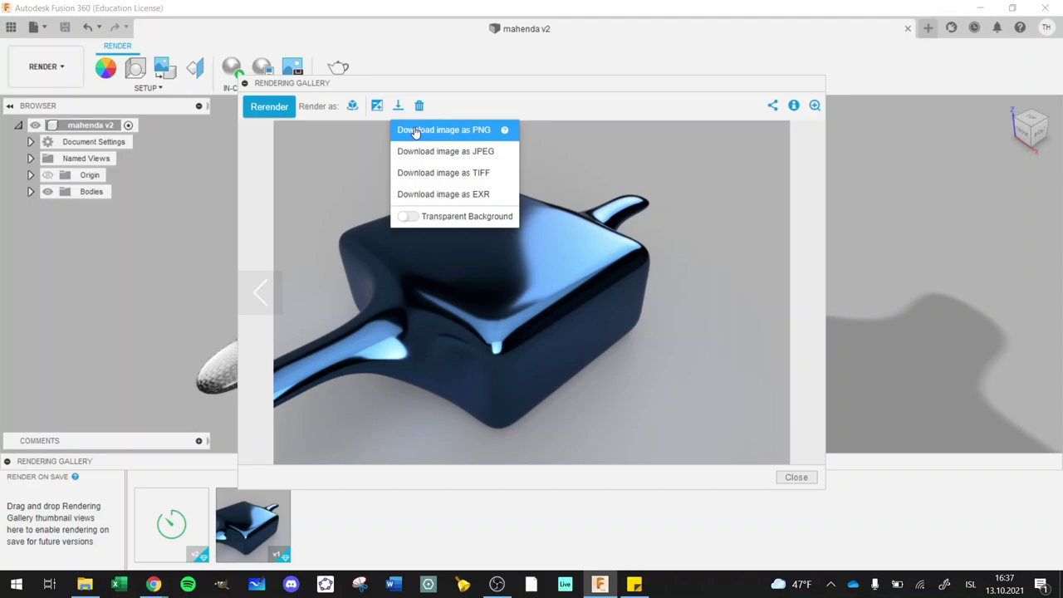
{"action": "left_click", "coordinate": [415, 131]}
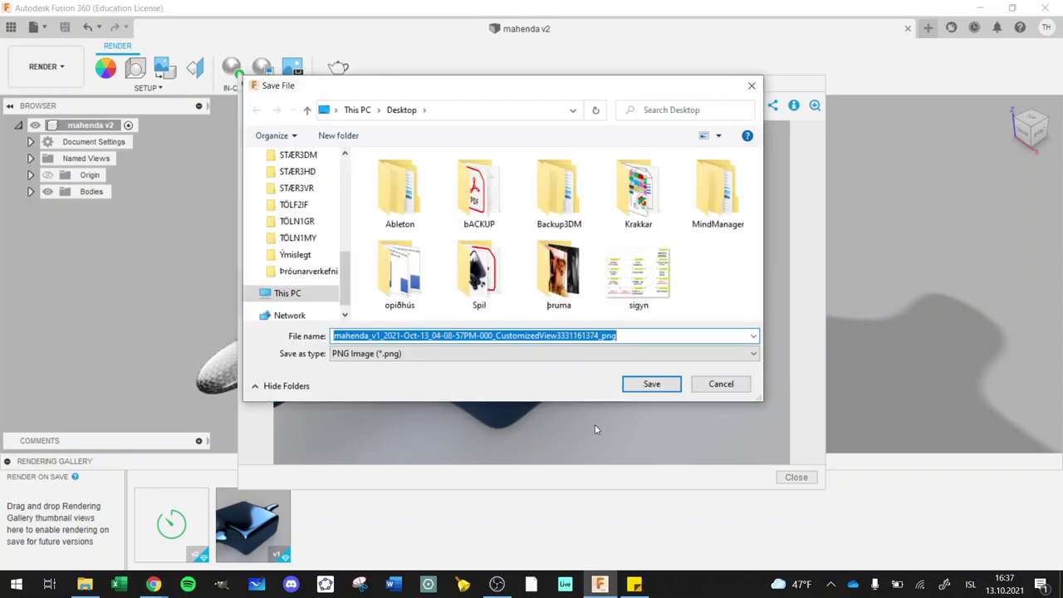
{"action": "left_click", "coordinate": [719, 385]}
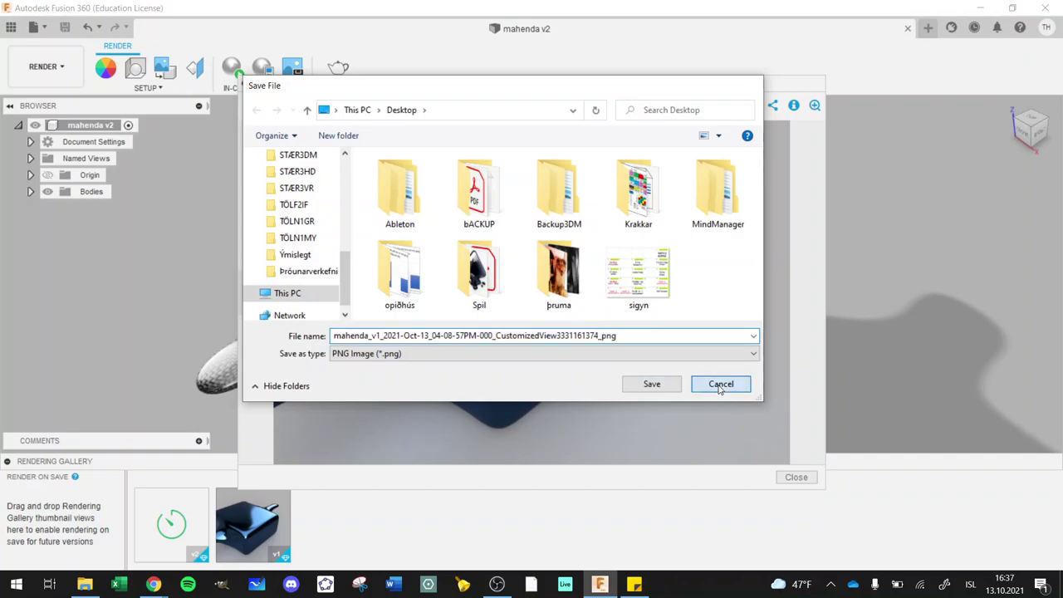